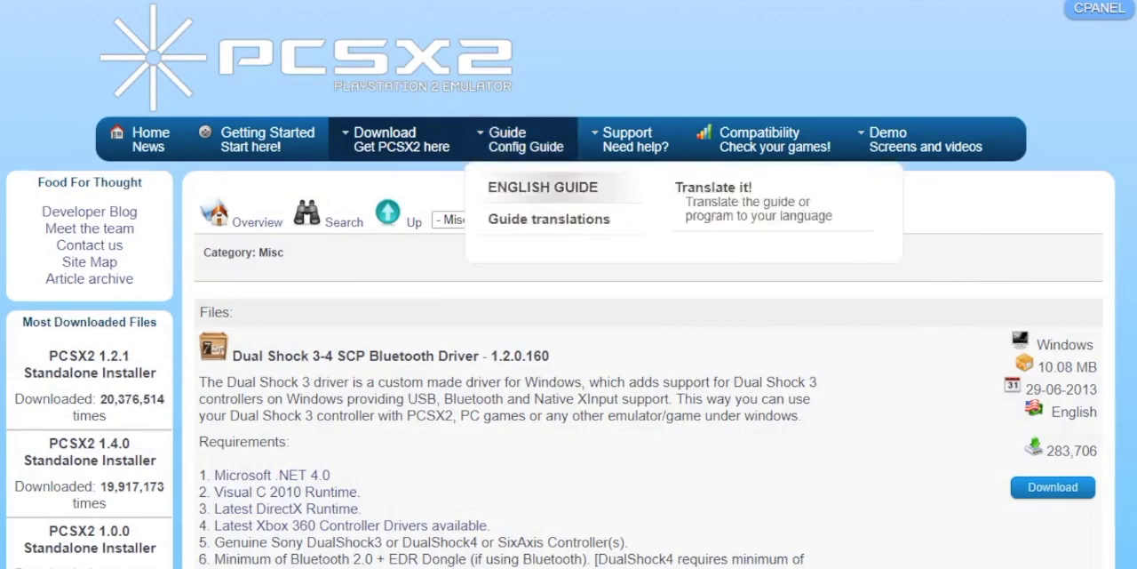
{"action": "scroll", "coordinate": [569, 356], "scroll_direction": "down", "scroll_amount": 3}
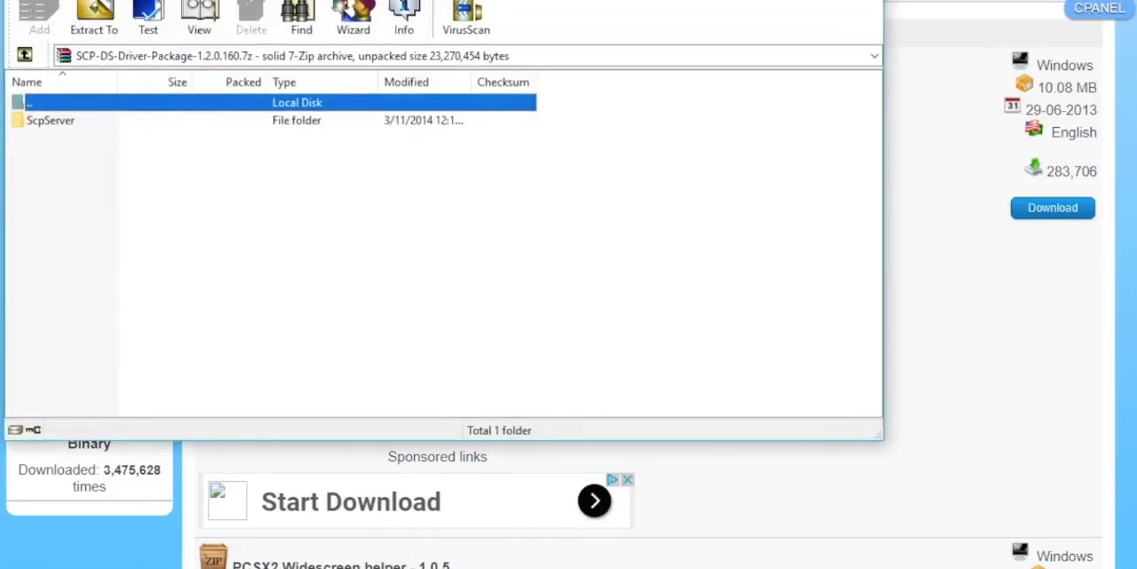
Step: Extract the driver package and browse Downloads > SCP-DS-Driver-Package > ScpServer > bin
{"action": "key", "text": "Return"}
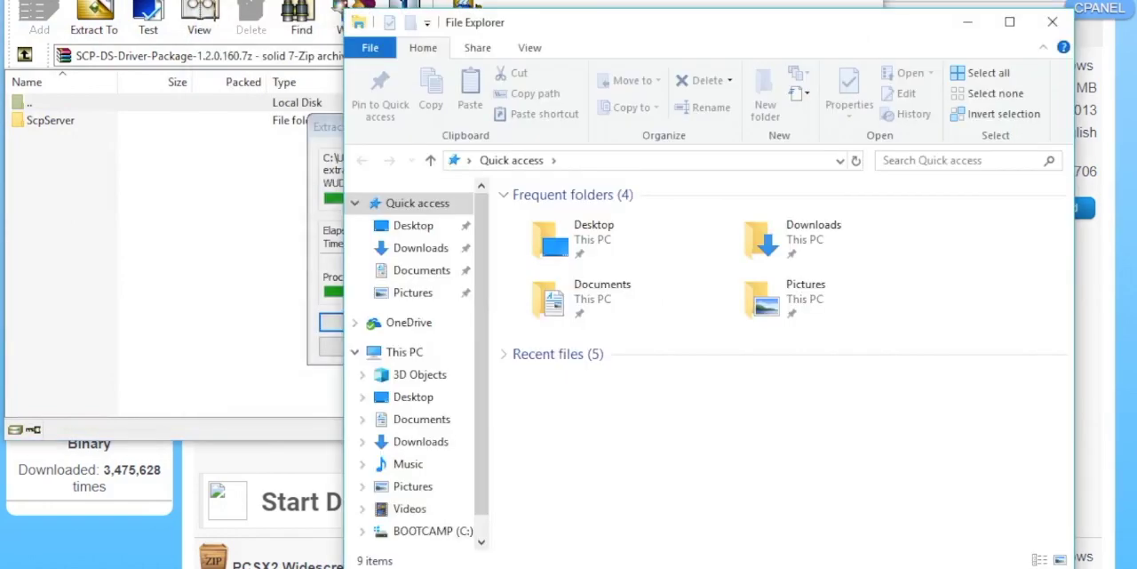
{"action": "key", "text": "Return"}
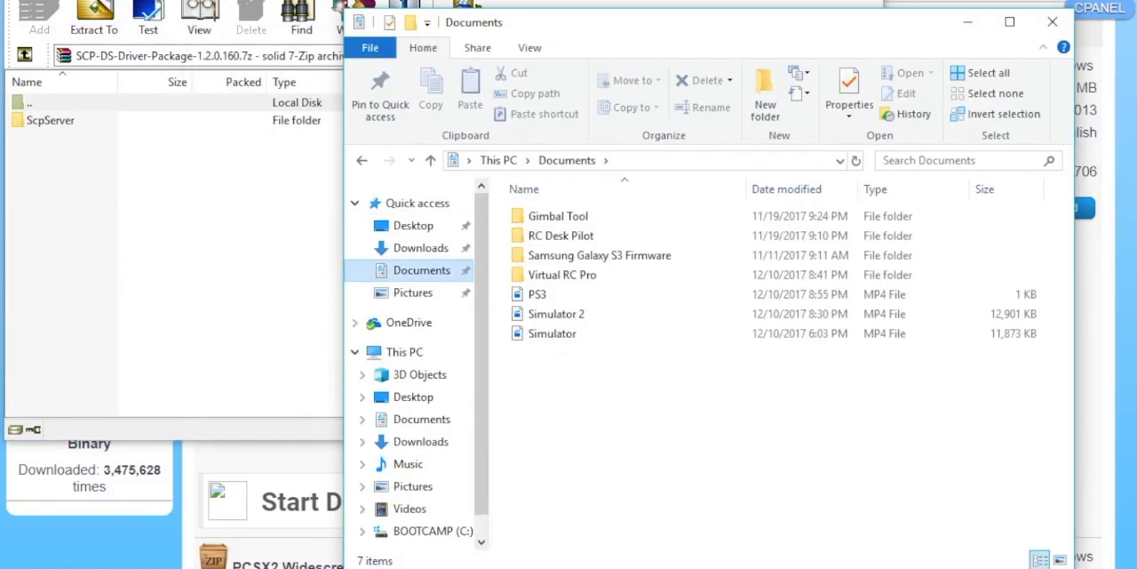
{"action": "scroll", "coordinate": [408, 356], "scroll_direction": "down", "scroll_amount": 2}
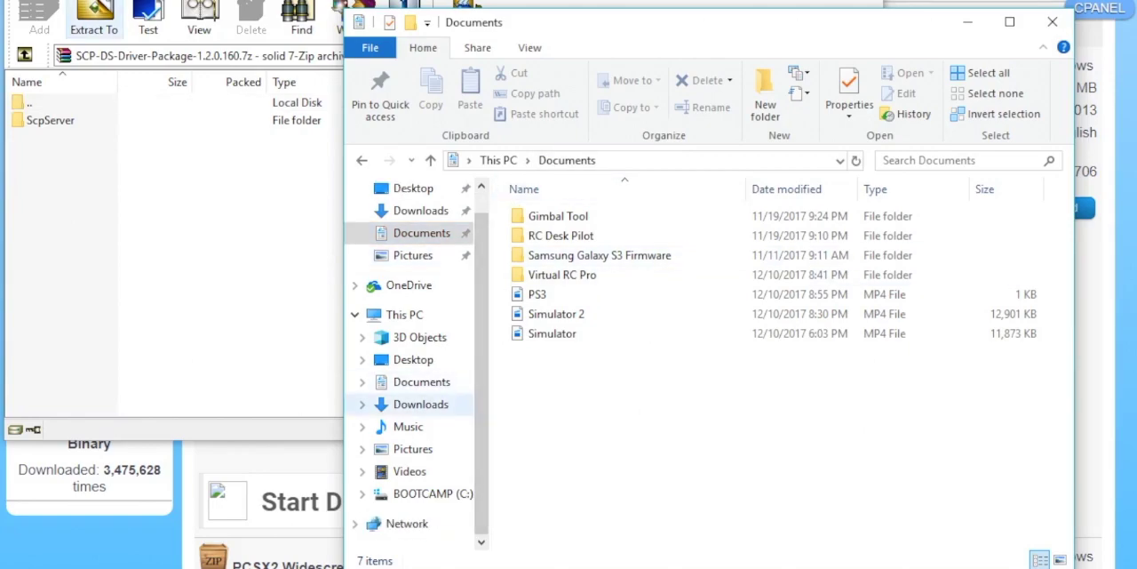
{"action": "left_click", "coordinate": [421, 404]}
{"action": "double_click", "coordinate": [642, 231]}
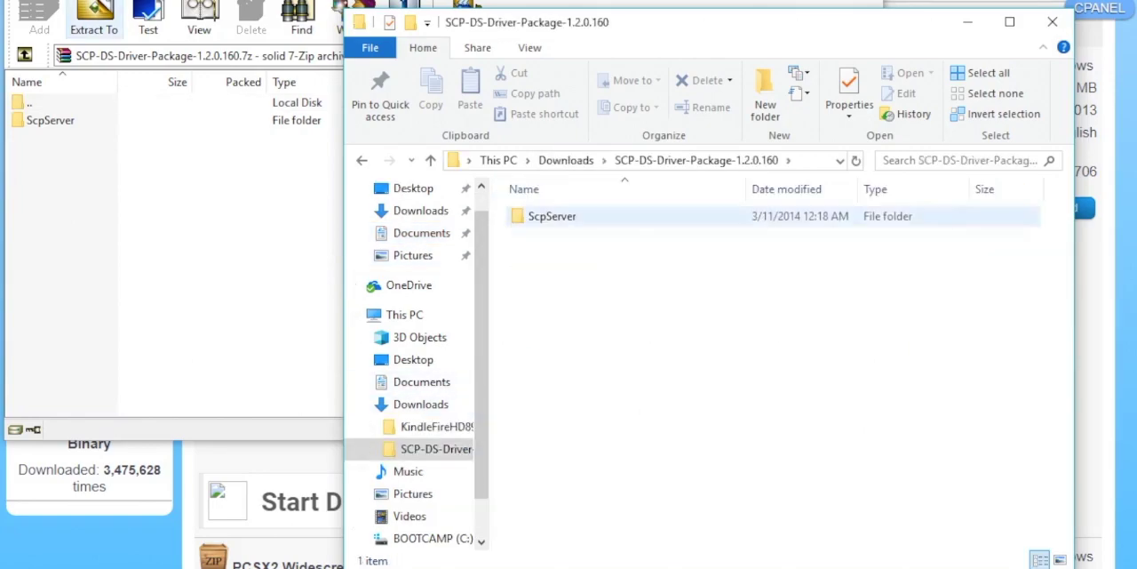
{"action": "double_click", "coordinate": [546, 222]}
{"action": "double_click", "coordinate": [536, 216]}
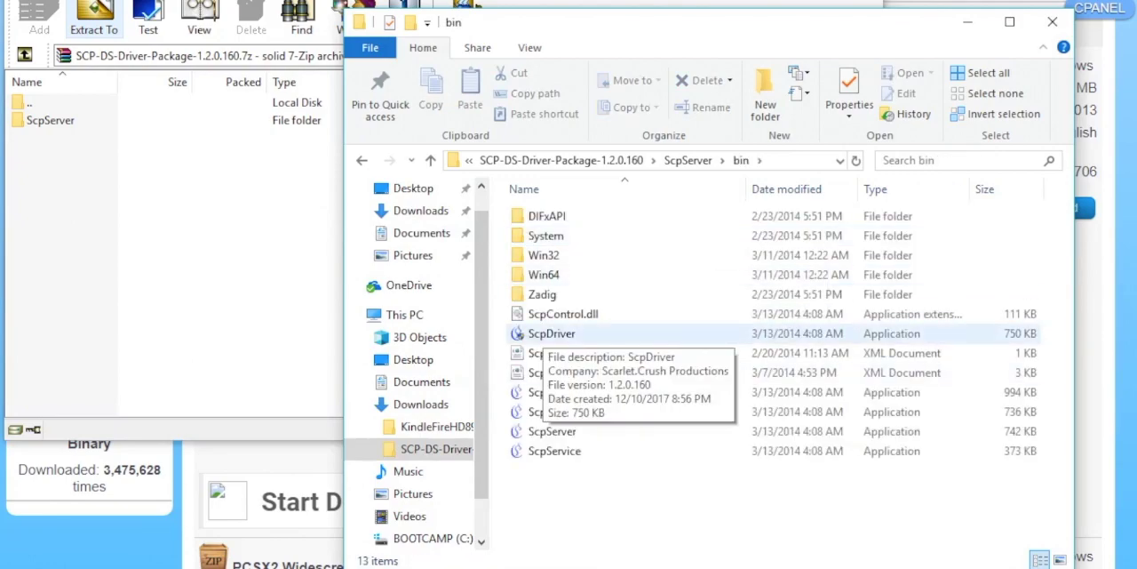
Step: Launch ScpDriver and start installing the PS3 controller driver
{"action": "double_click", "coordinate": [551, 333]}
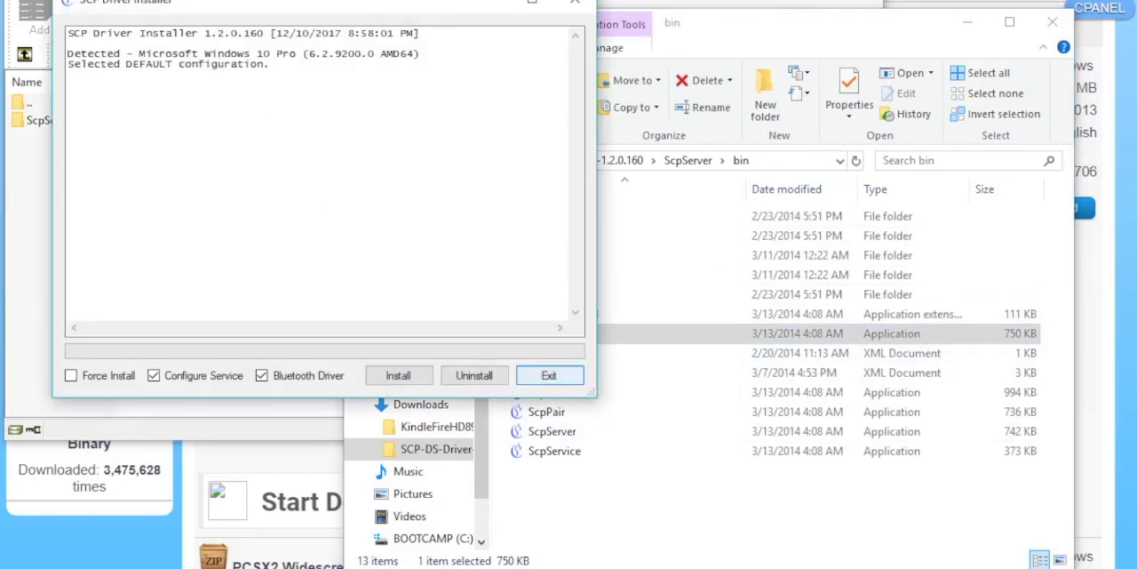
{"action": "left_click", "coordinate": [398, 375]}
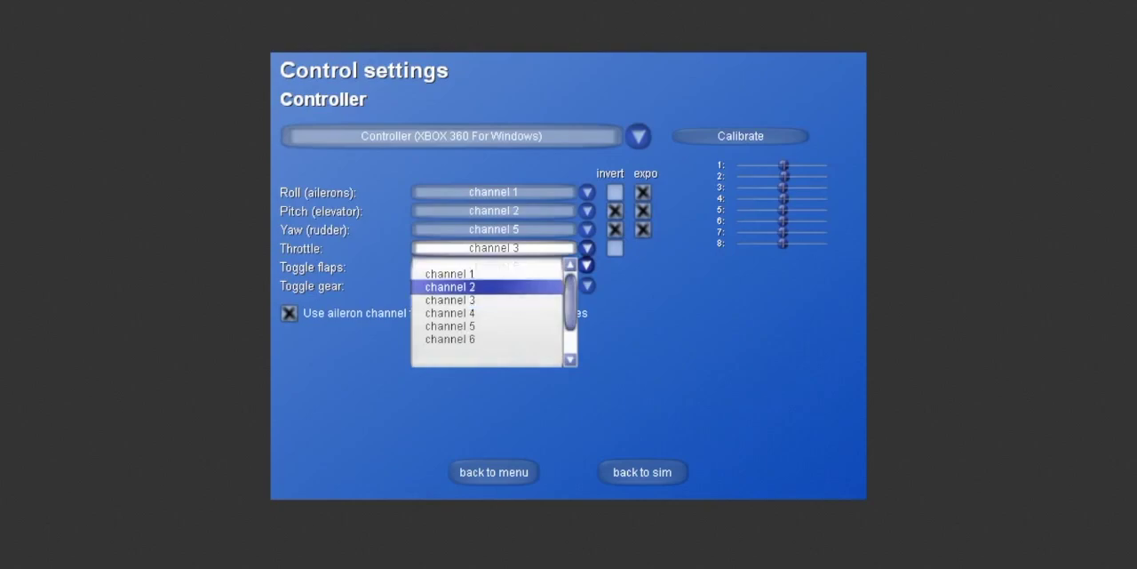
Step: Assign throttle to channel 2 and yaw (rudder) to channel 1
{"action": "left_click", "coordinate": [487, 286]}
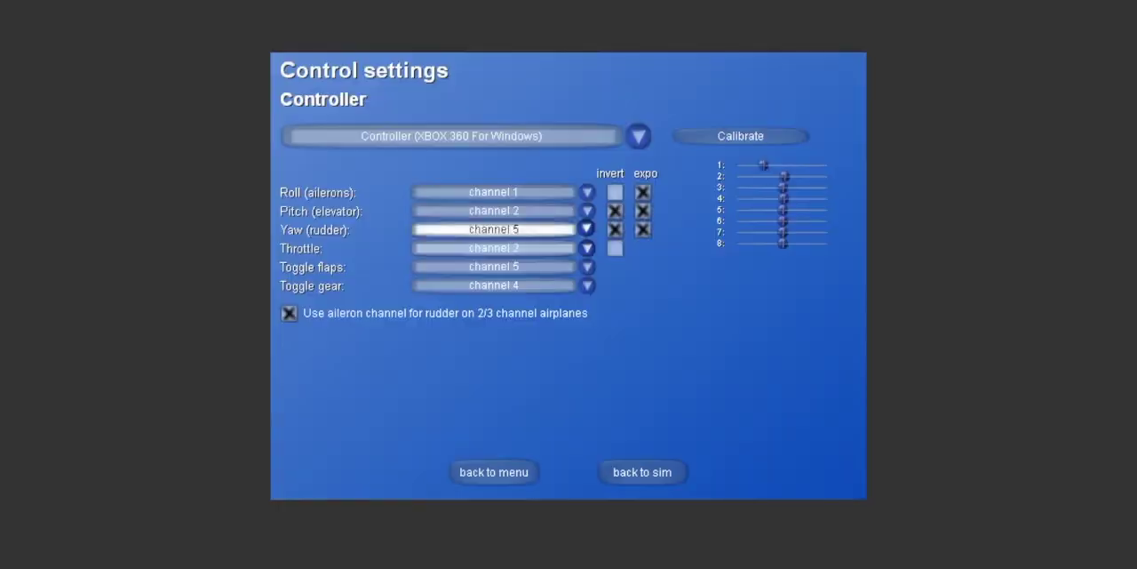
{"action": "left_click", "coordinate": [586, 229]}
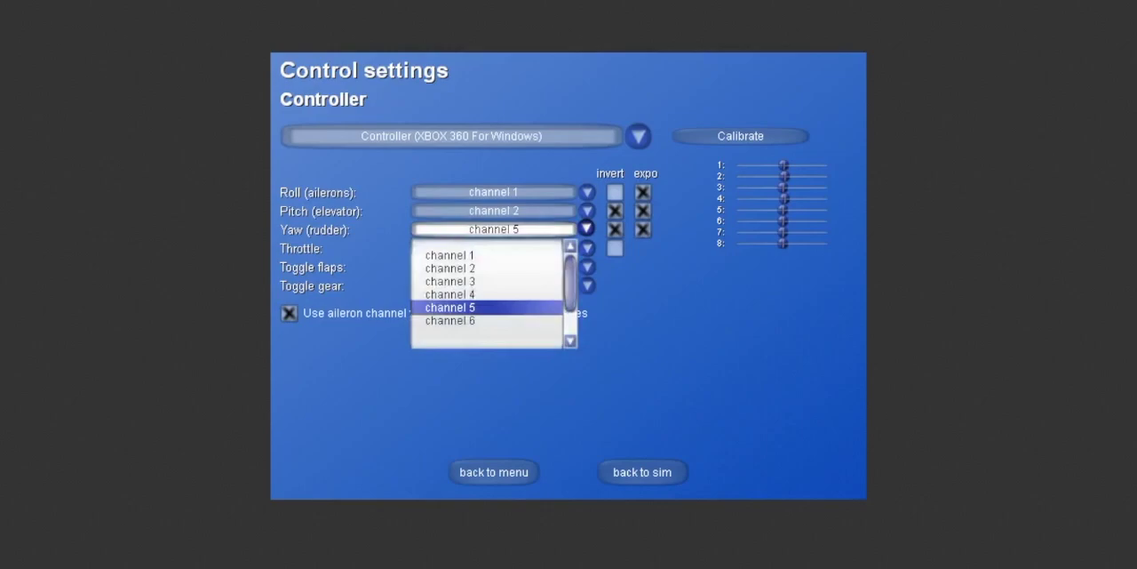
{"action": "left_click", "coordinate": [493, 252]}
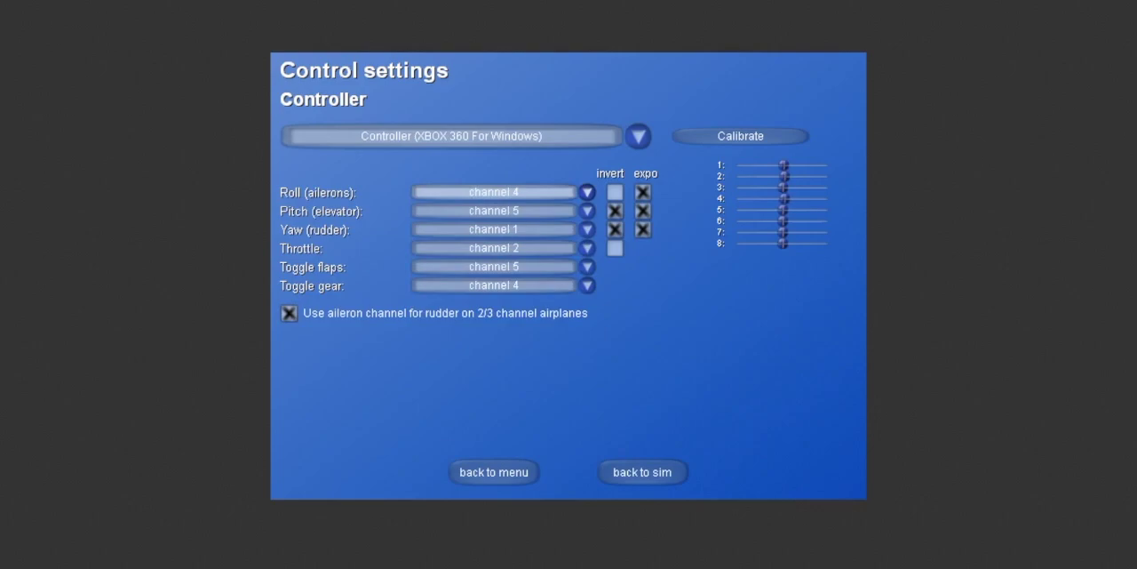
Step: Test-fly, uncheck Pitch invert in Control settings, and resume flying over the runway
{"action": "left_click", "coordinate": [641, 470]}
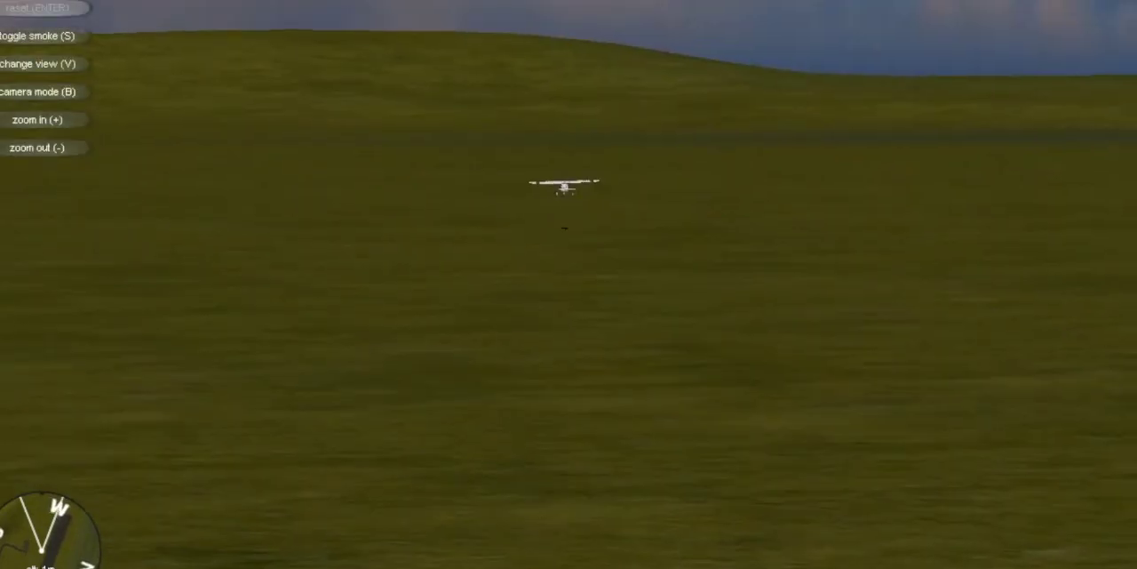
{"action": "key", "text": "Escape"}
{"action": "left_click", "coordinate": [345, 202]}
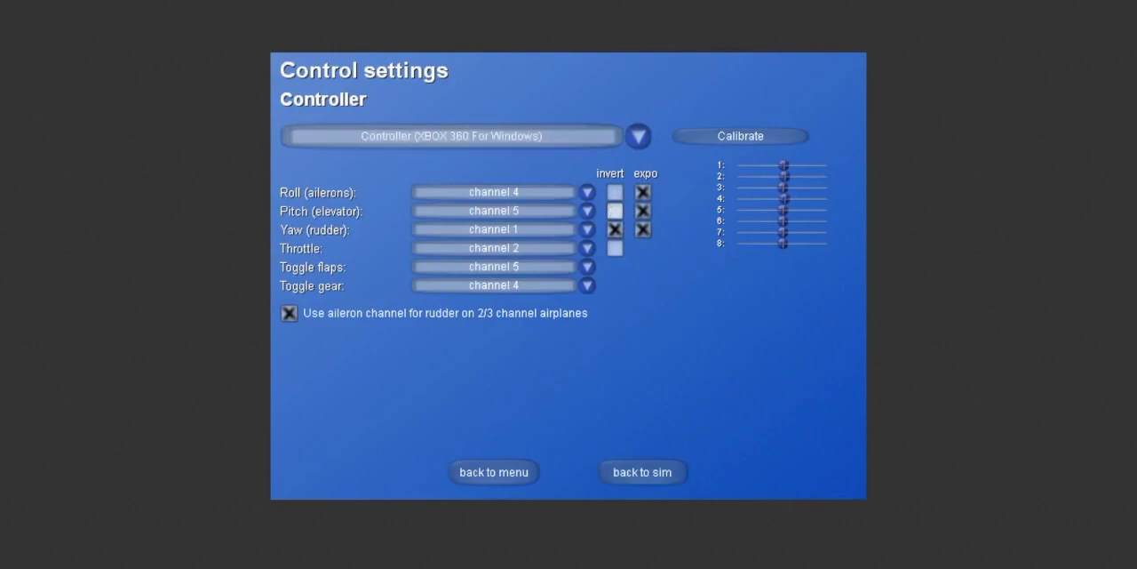
{"action": "left_click", "coordinate": [642, 472]}
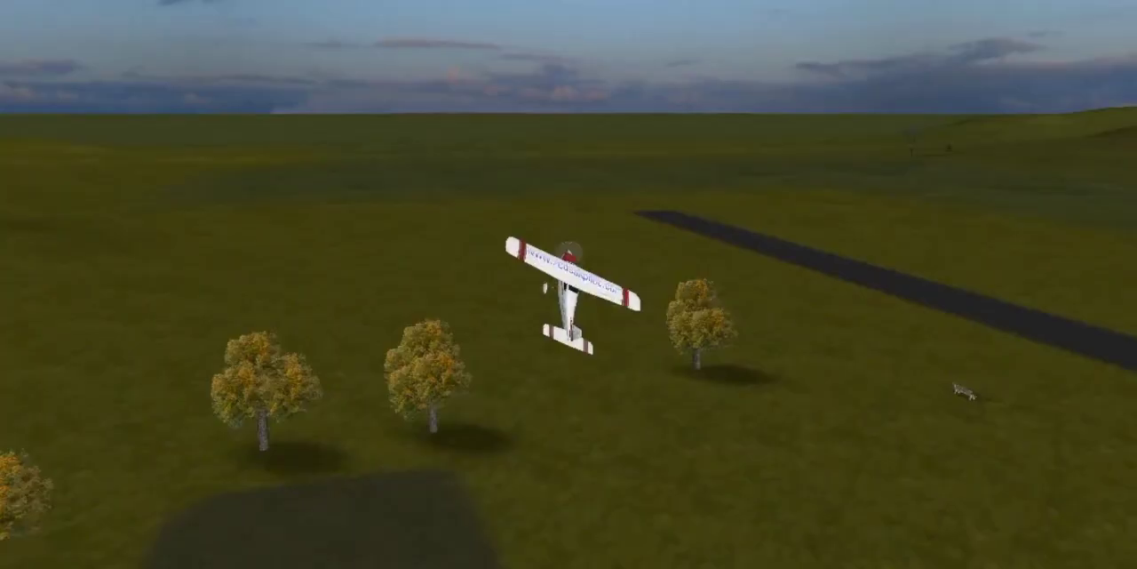